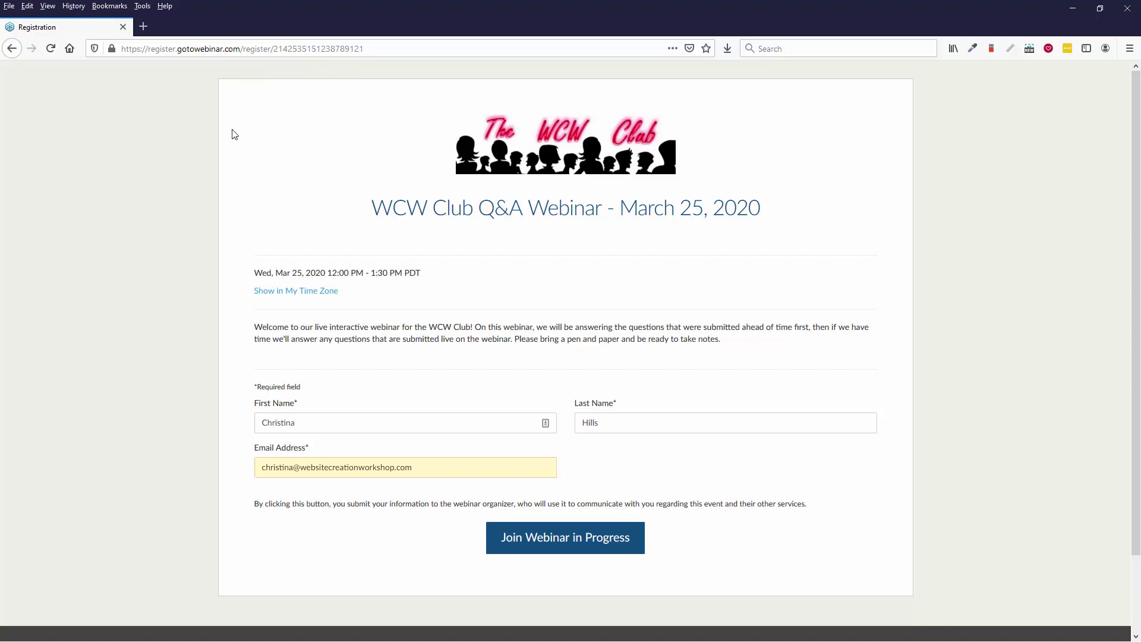
- Reload the registration page, submit the join form, and select the page's full web address
key(ctrl+l)
key(ctrl+c)
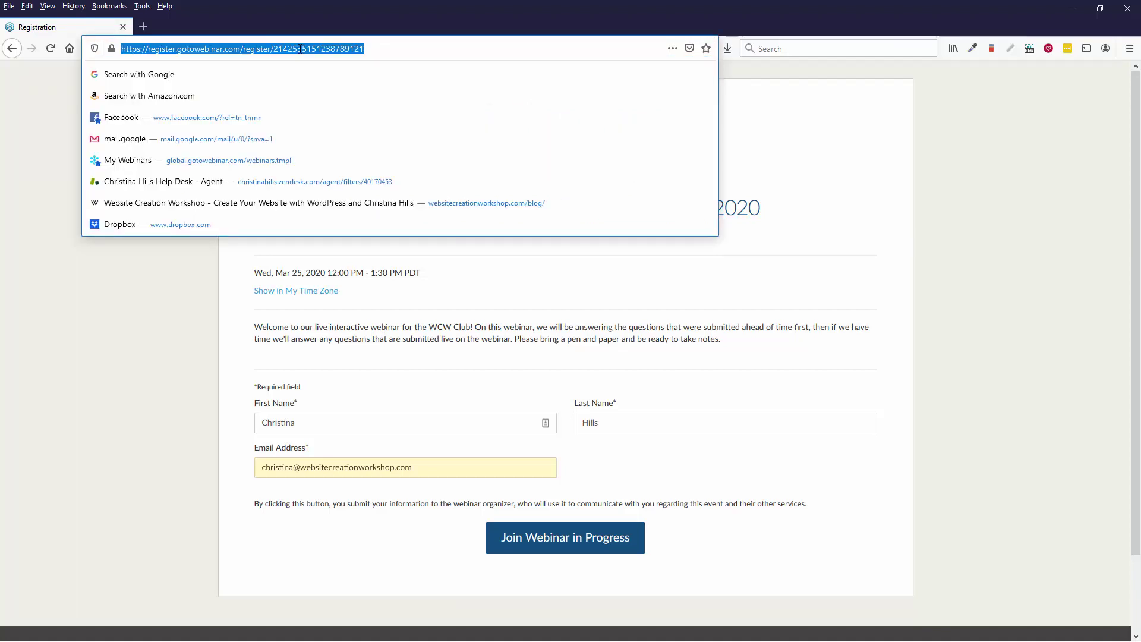
key(Return)
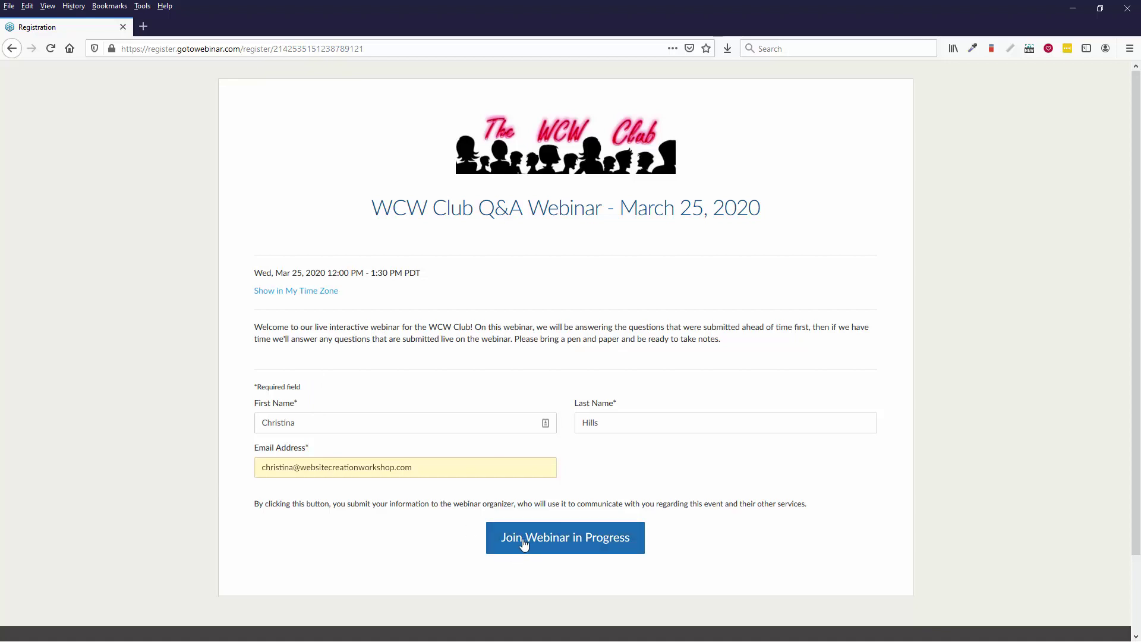
click(564, 542)
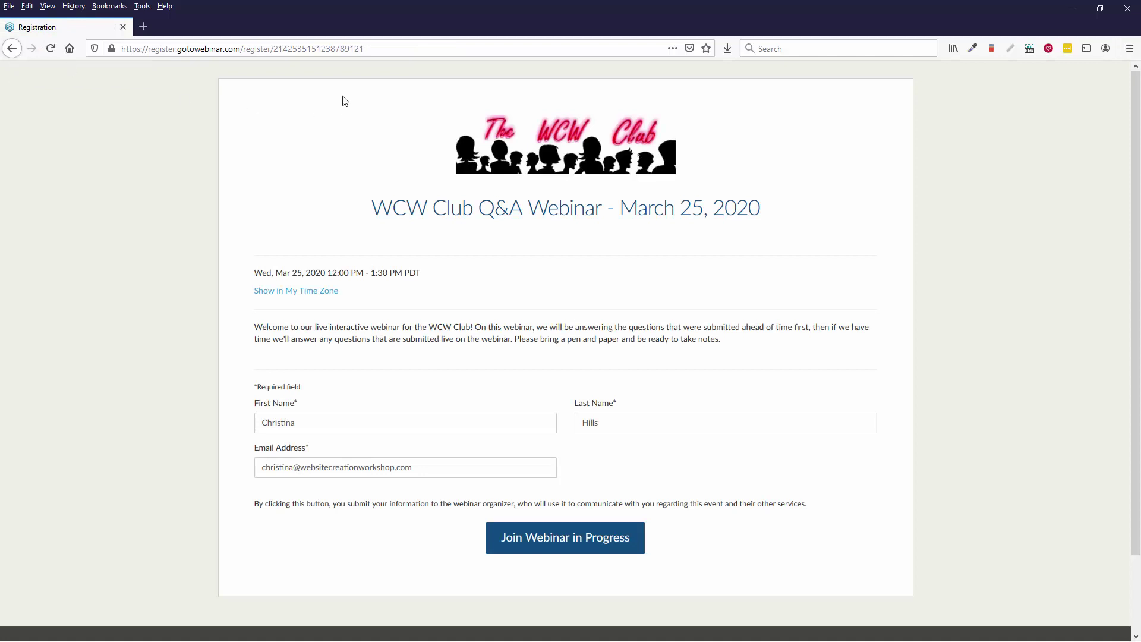
drag(379, 52, 122, 60)
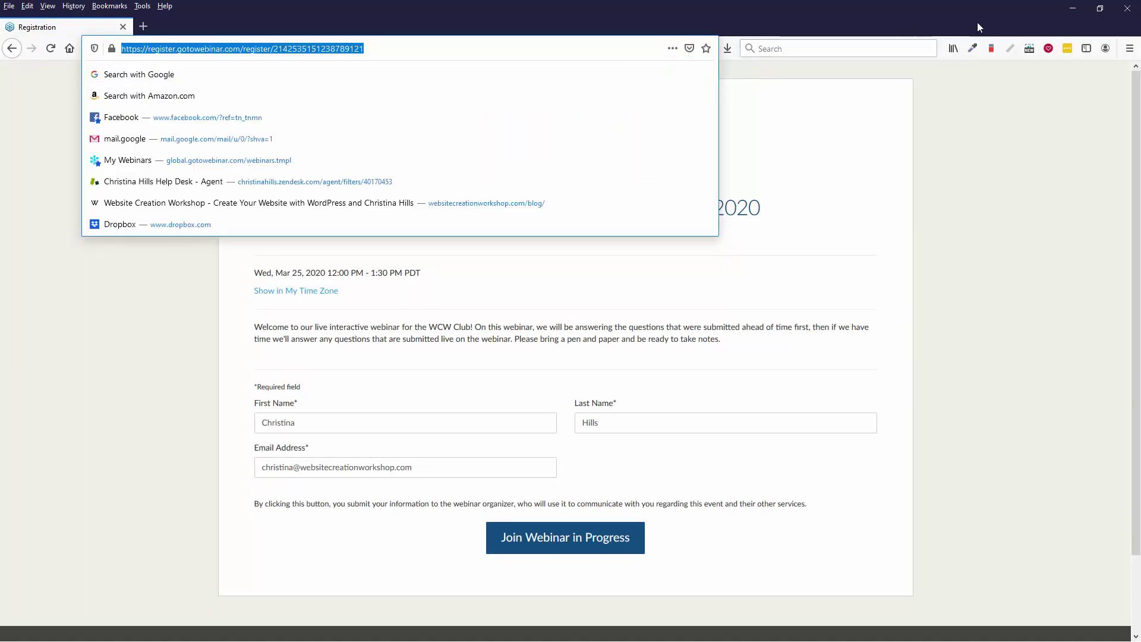
- Open the registration link in Chrome, join the WCW Club Q&A Webinar, and allow GoToWebinar to launch
click(1076, 9)
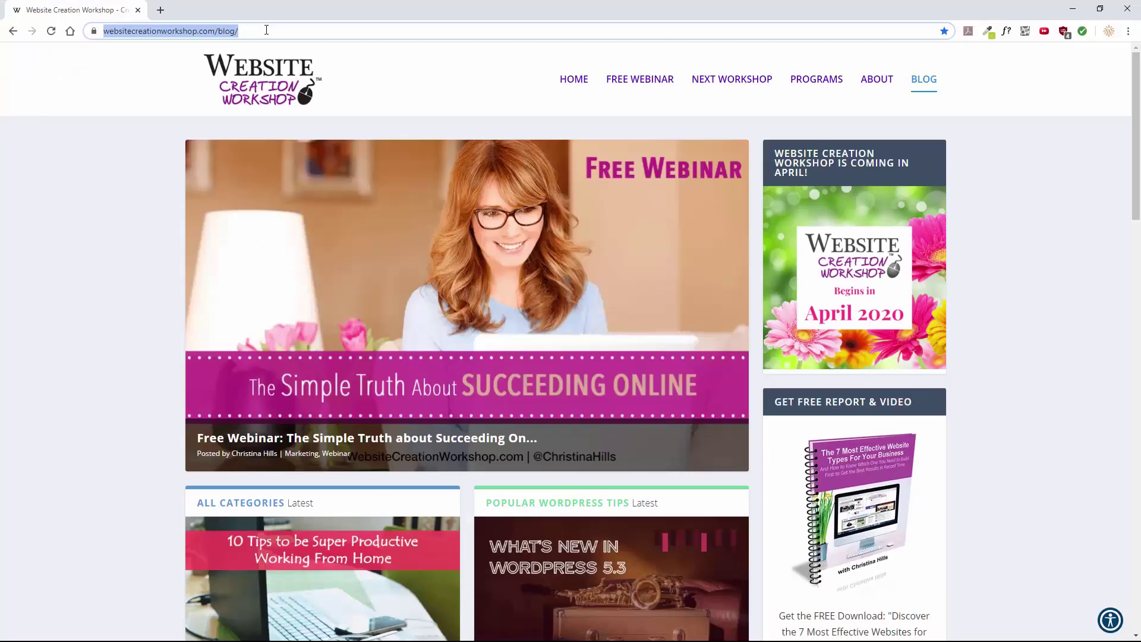
key(ctrl+v)
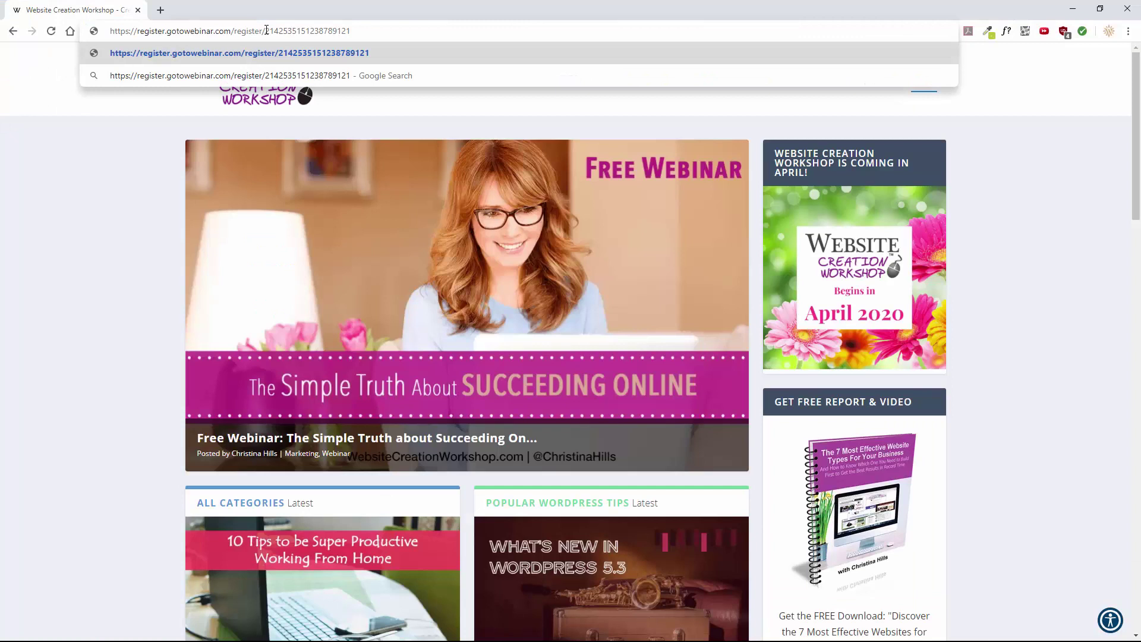
key(Return)
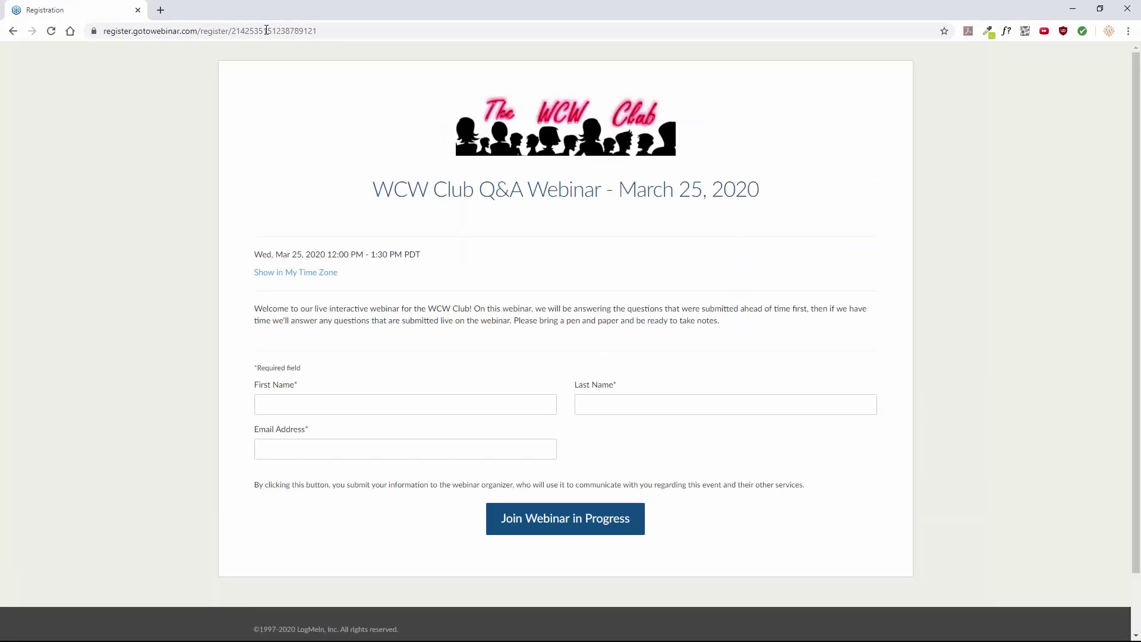
click(318, 402)
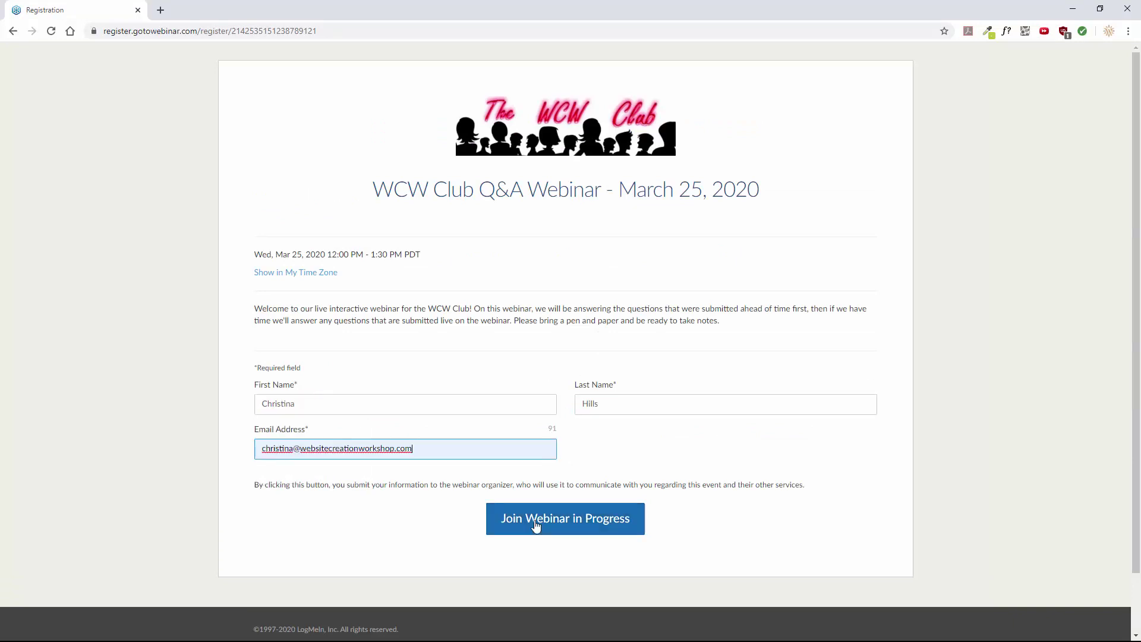
click(536, 524)
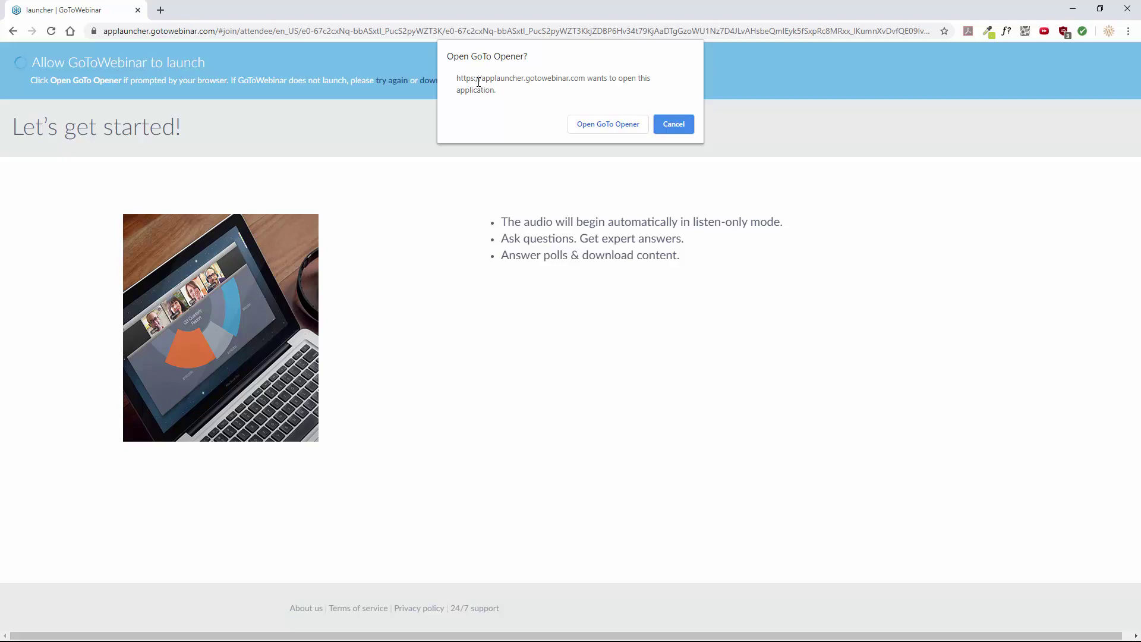
click(599, 126)
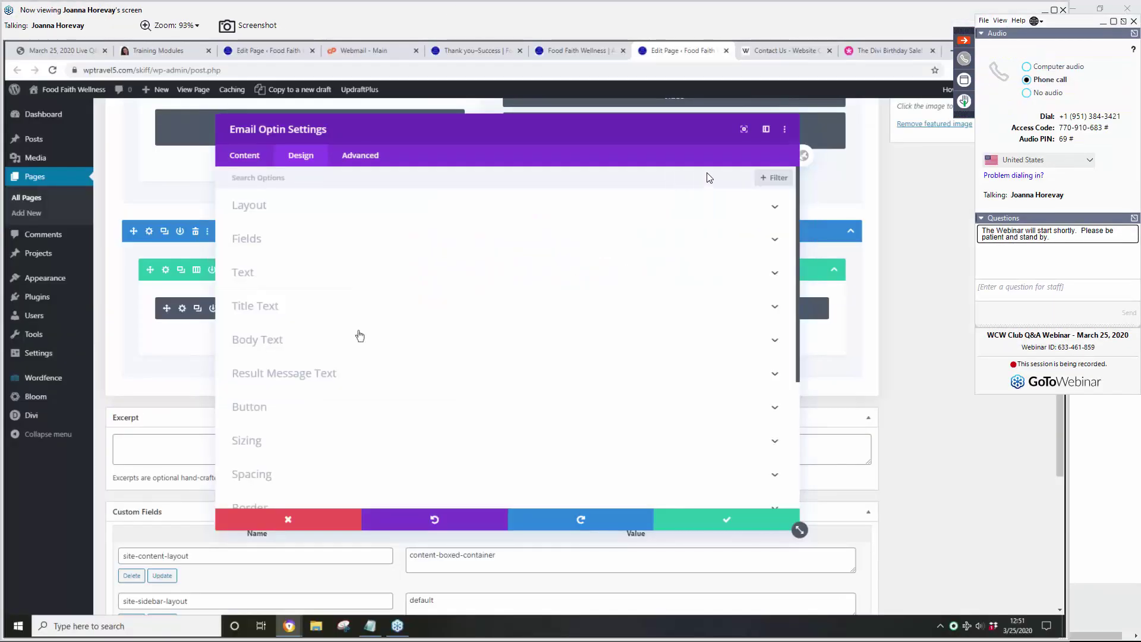
- Pull the control panel off the screen edge and keep Phone call audio with United States dial-in
drag(1056, 26, 856, 58)
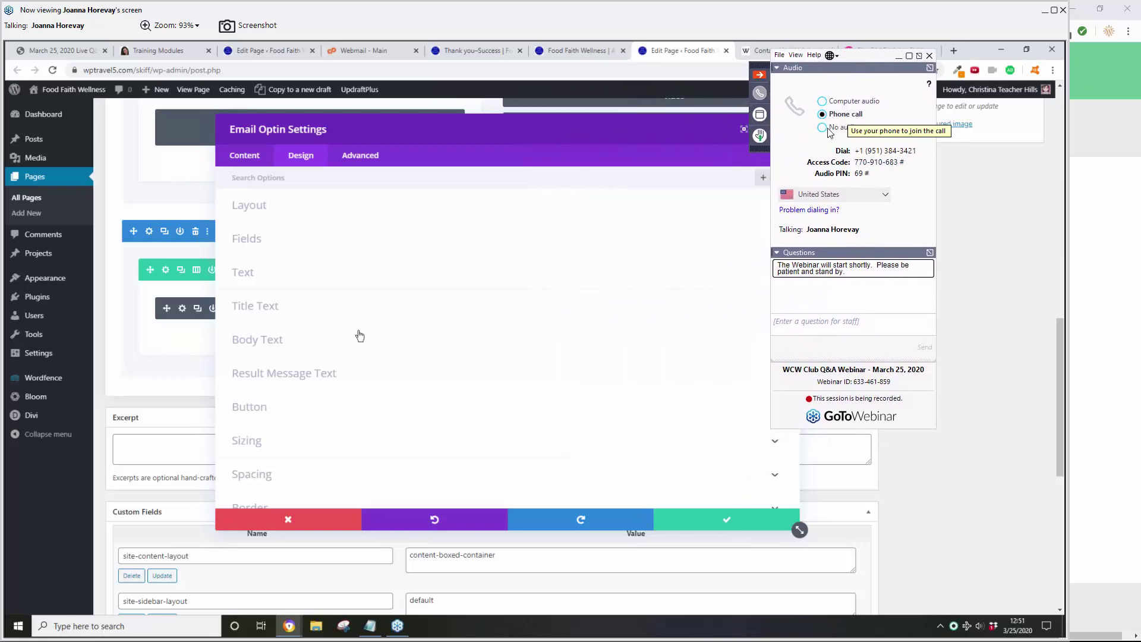
click(875, 194)
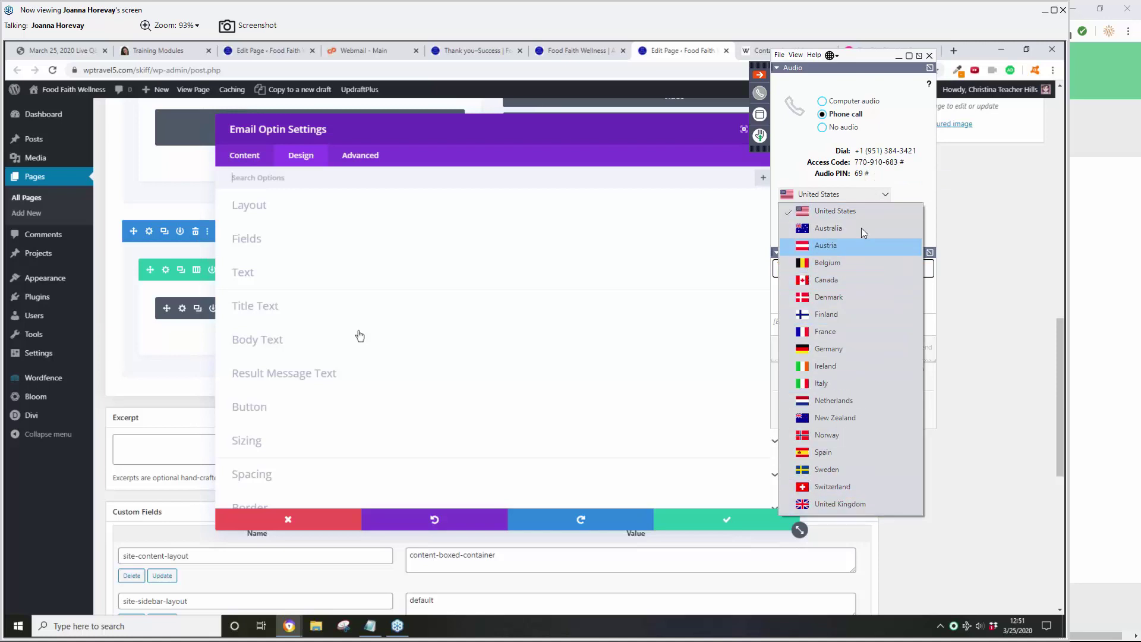
click(884, 122)
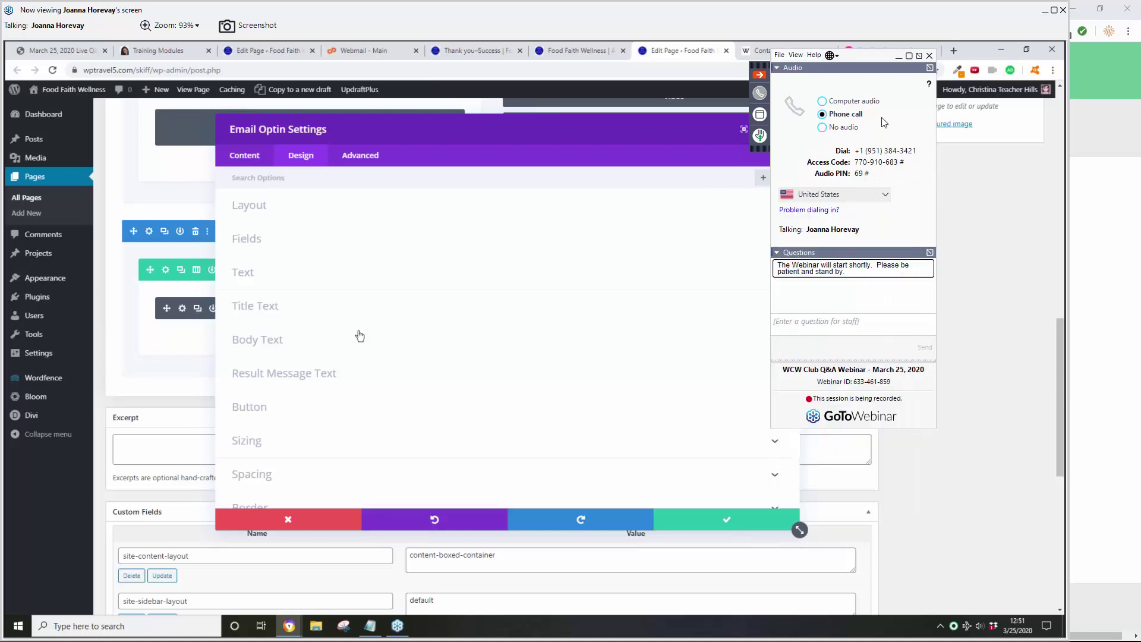
click(822, 101)
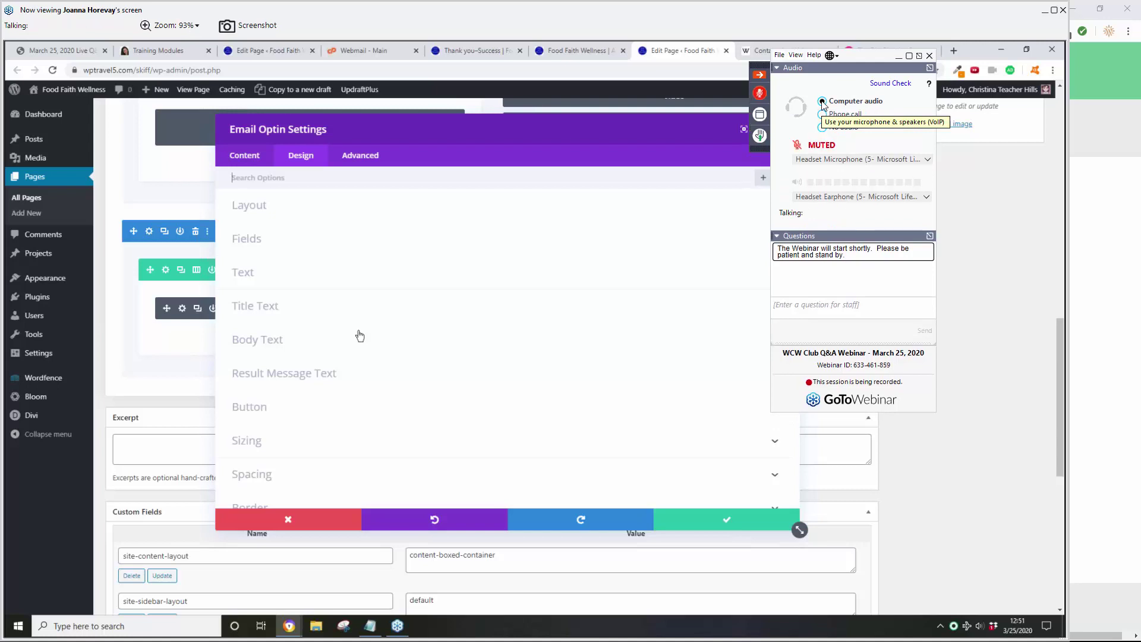
click(848, 115)
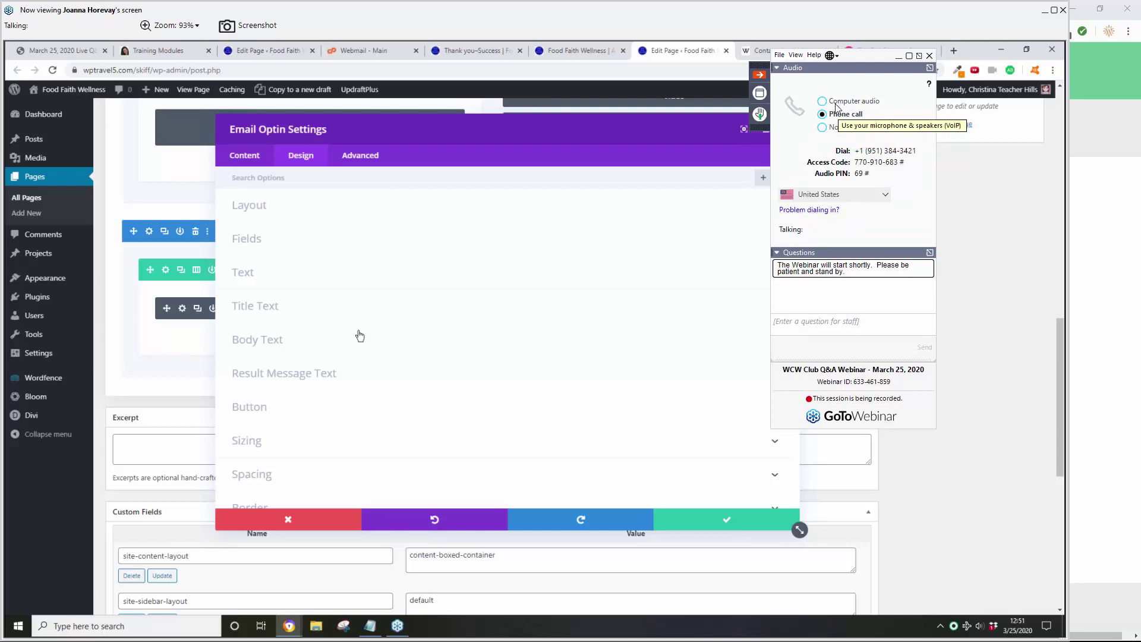
- Send the question 'type in a question or comment here' to the webinar staff
click(761, 76)
click(761, 74)
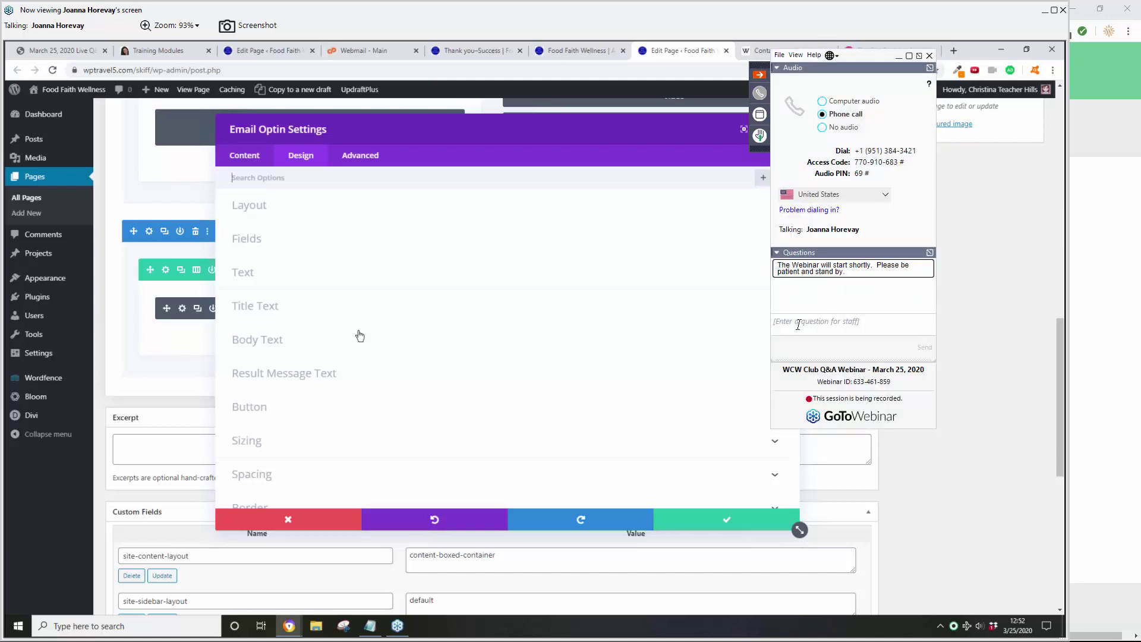
click(796, 326)
text(put)
text(ype in)
text( a question)
text( or comment here)
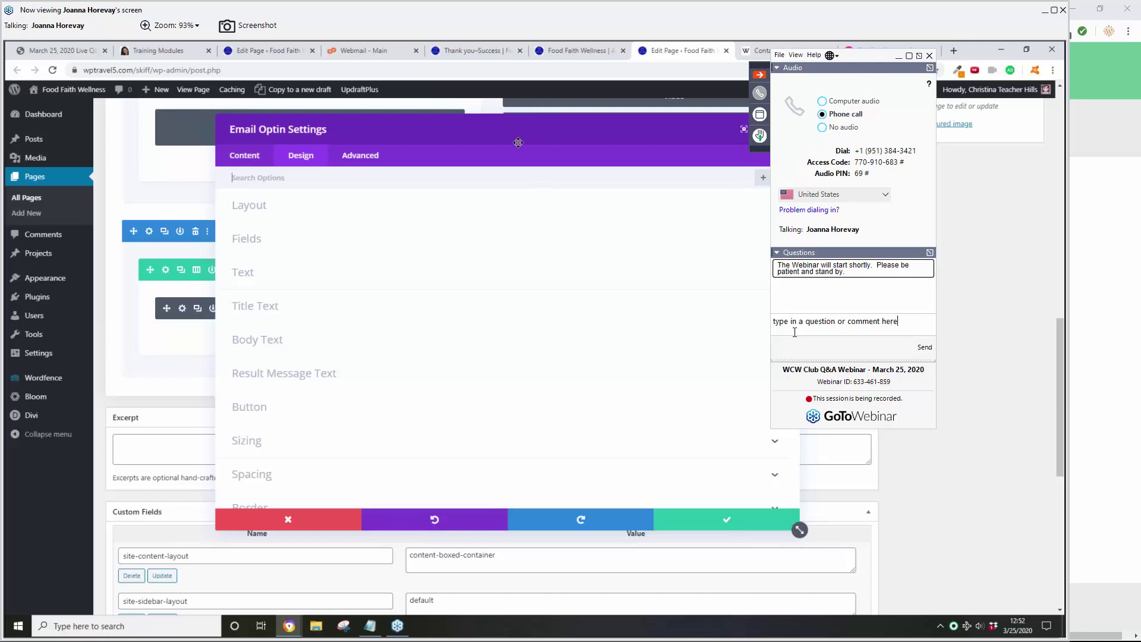
key(Return)
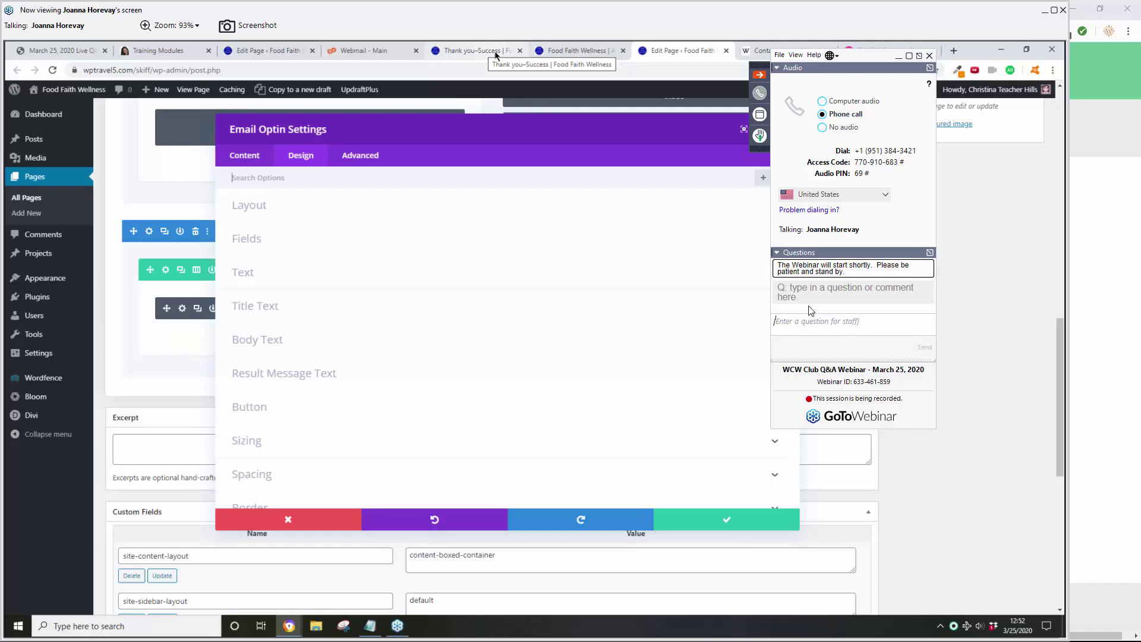
click(760, 76)
click(764, 76)
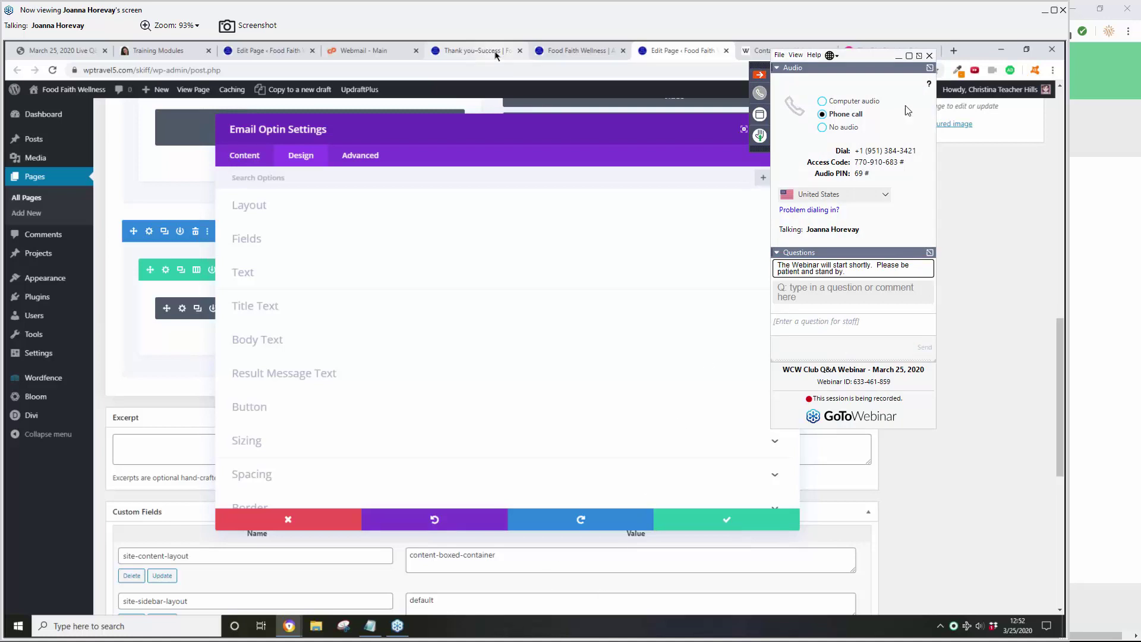
- Shrink and reposition the webinar viewer and control panel, minimize them, then restore the launcher page
drag(962, 22, 915, 128)
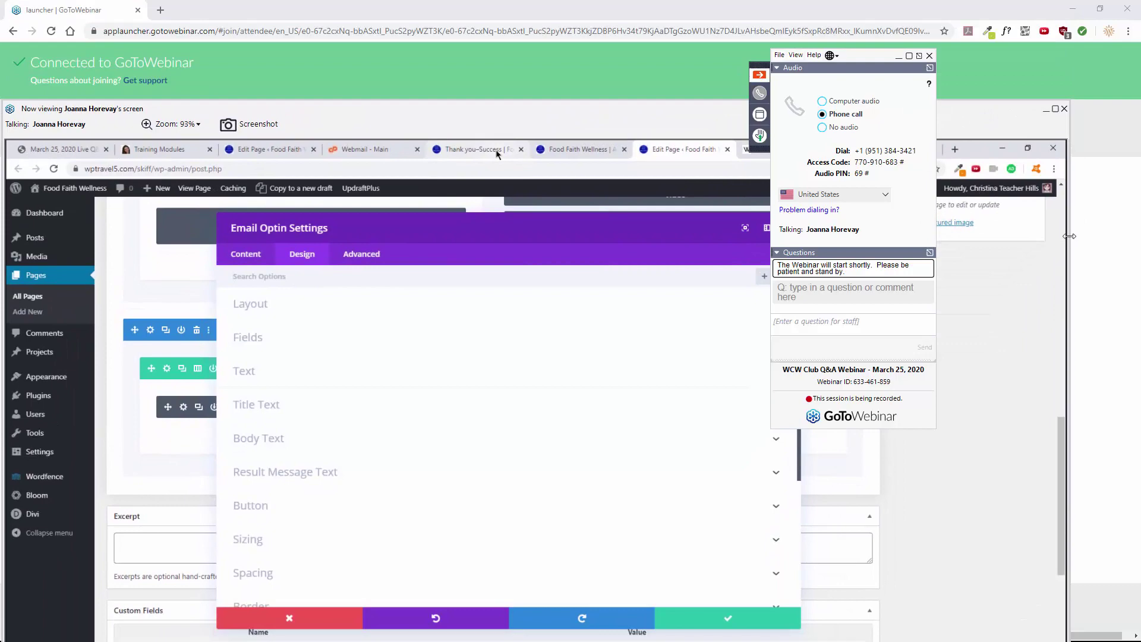
drag(1067, 233, 650, 233)
drag(552, 117, 702, 6)
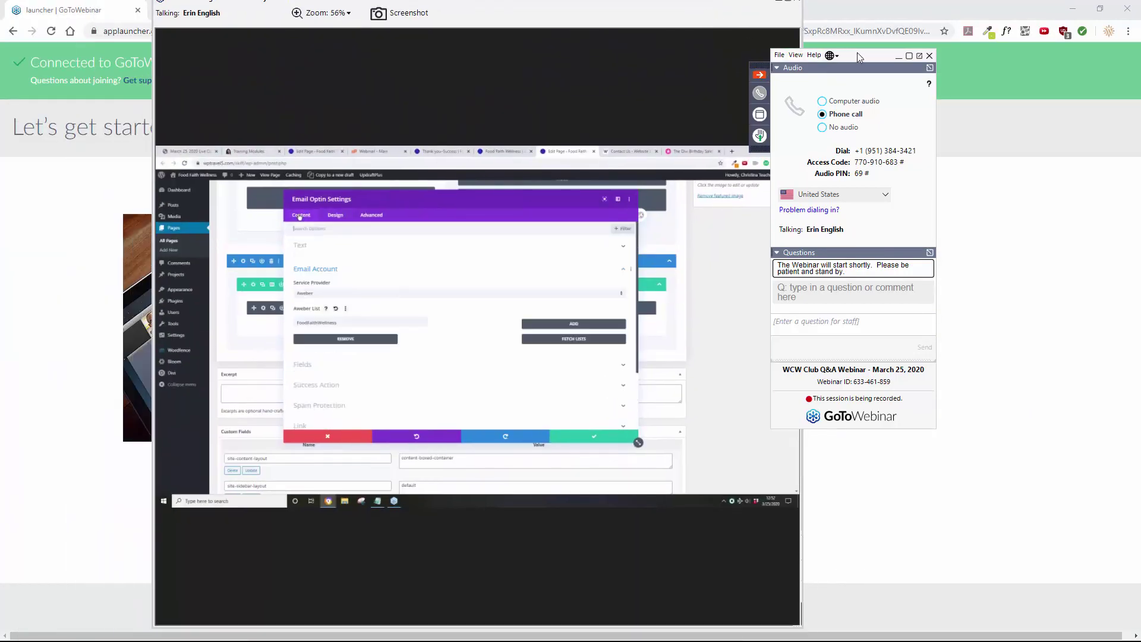
drag(858, 55, 946, 109)
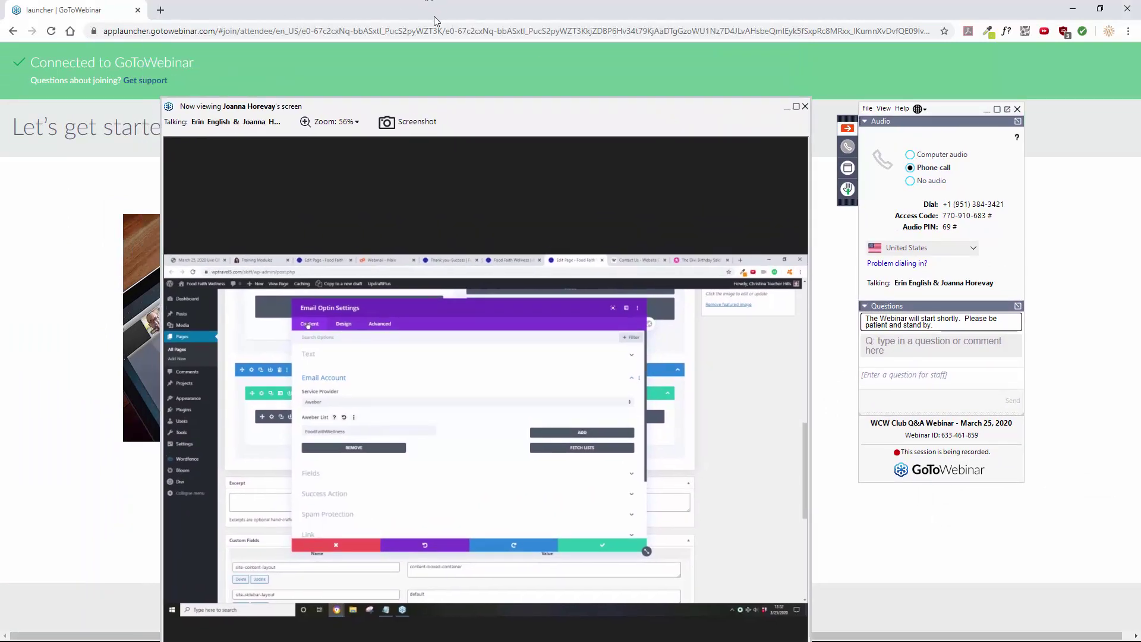
click(1073, 14)
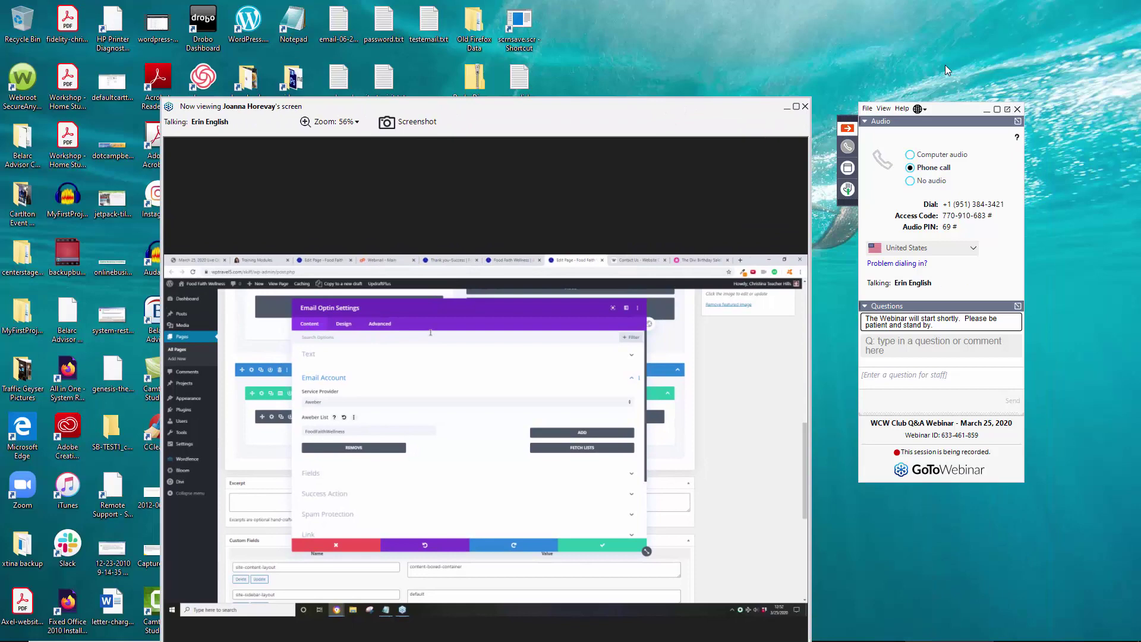
drag(672, 117, 564, 30)
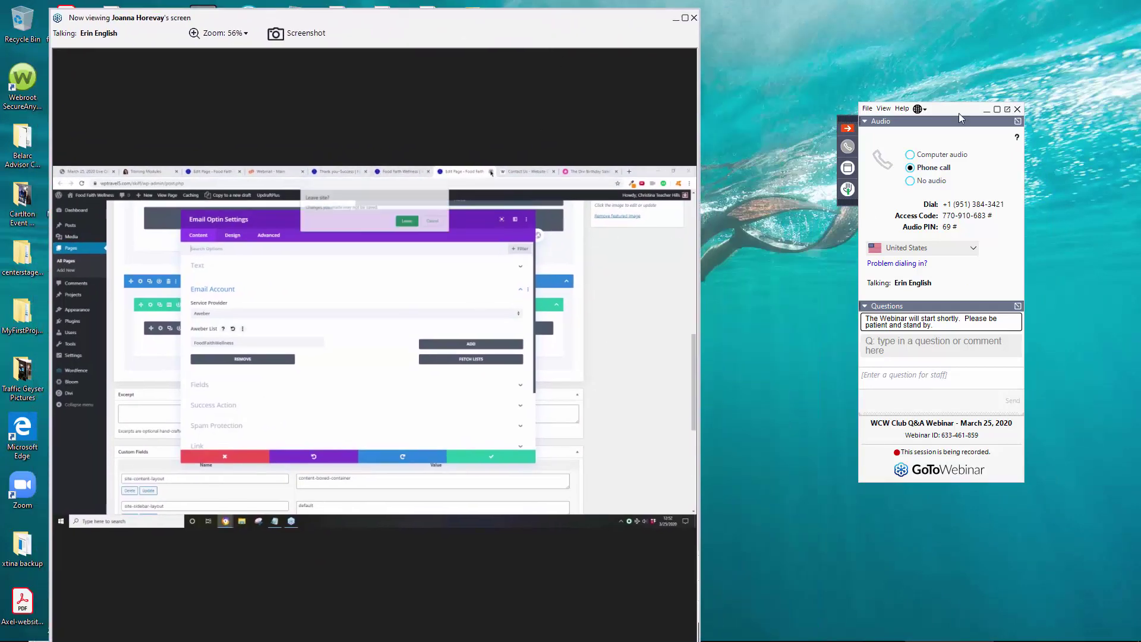
drag(957, 112, 885, 119)
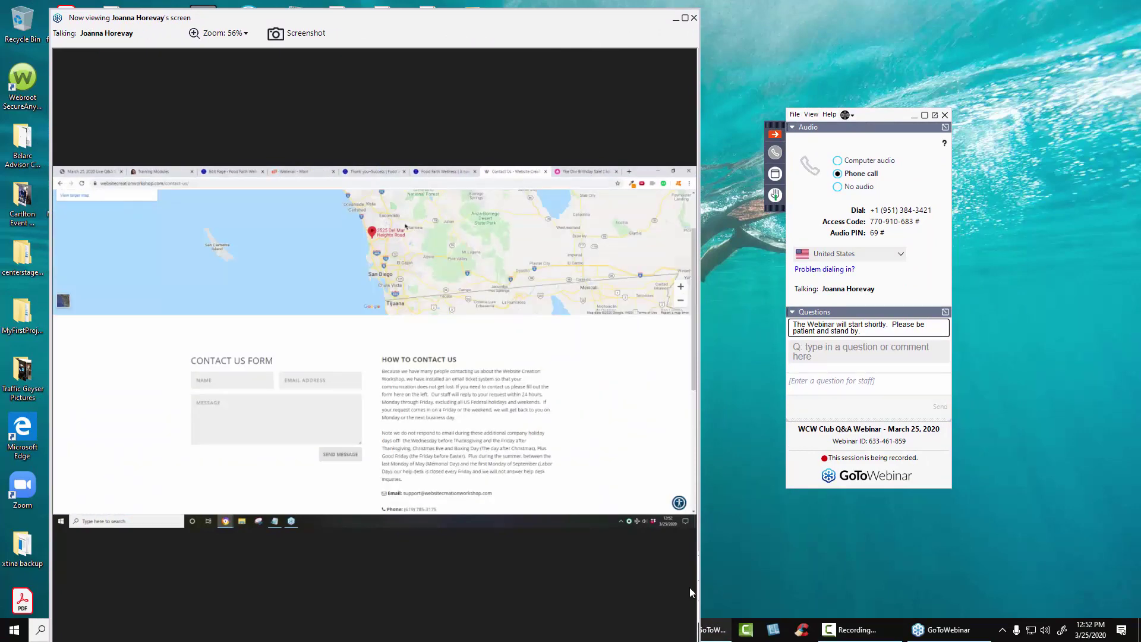
click(674, 19)
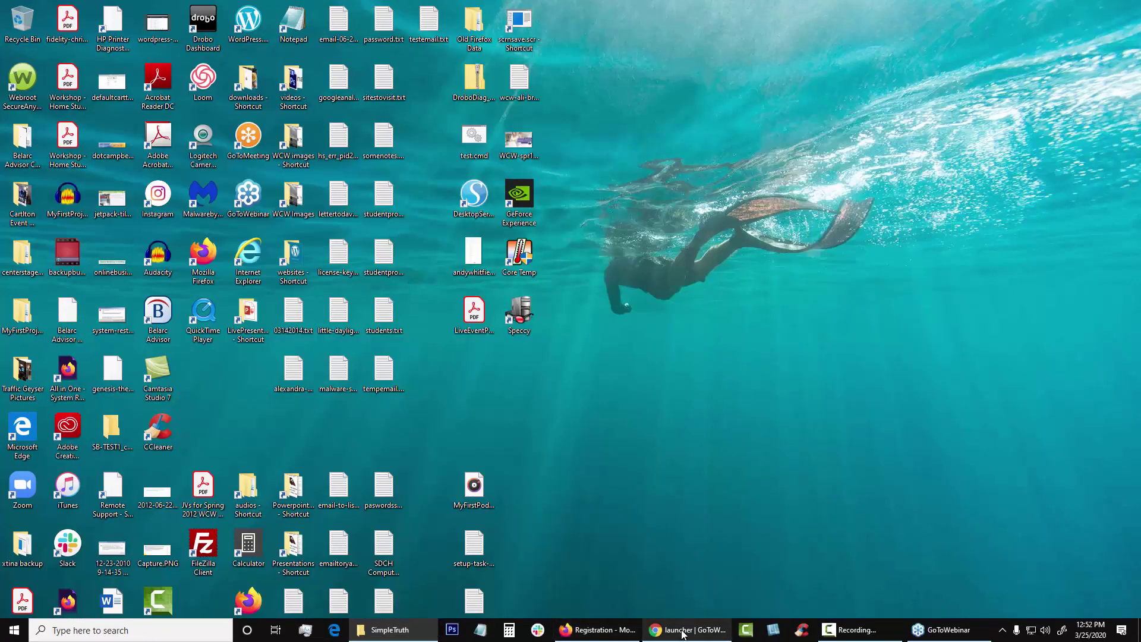
click(683, 634)
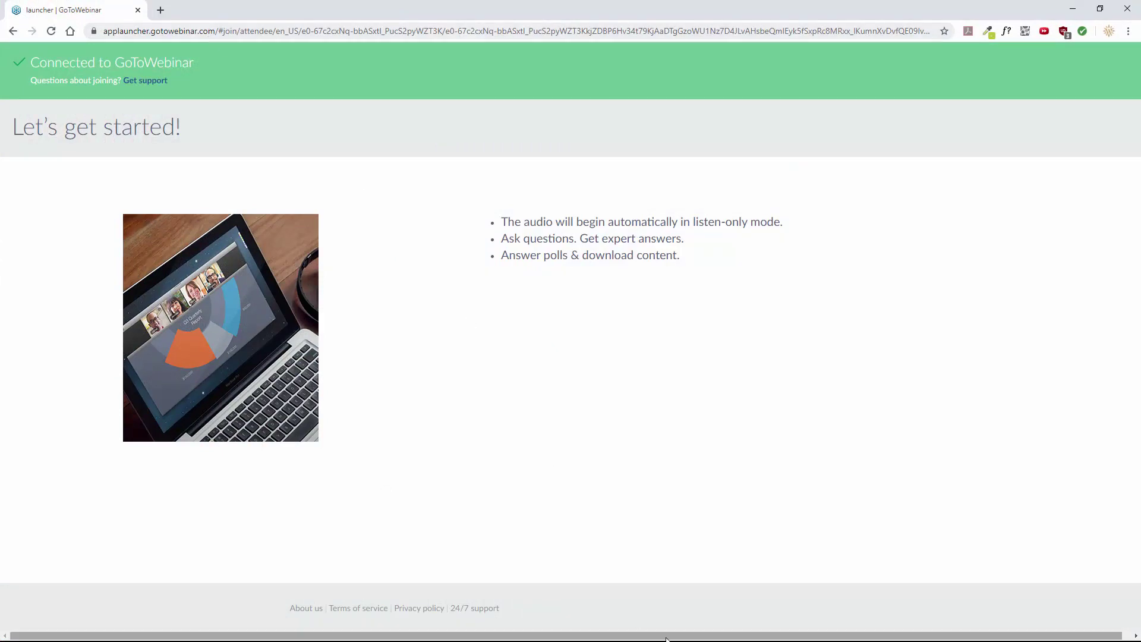
- Minimize the launcher and registration pages, then restore the webinar viewer and control panel
click(1072, 9)
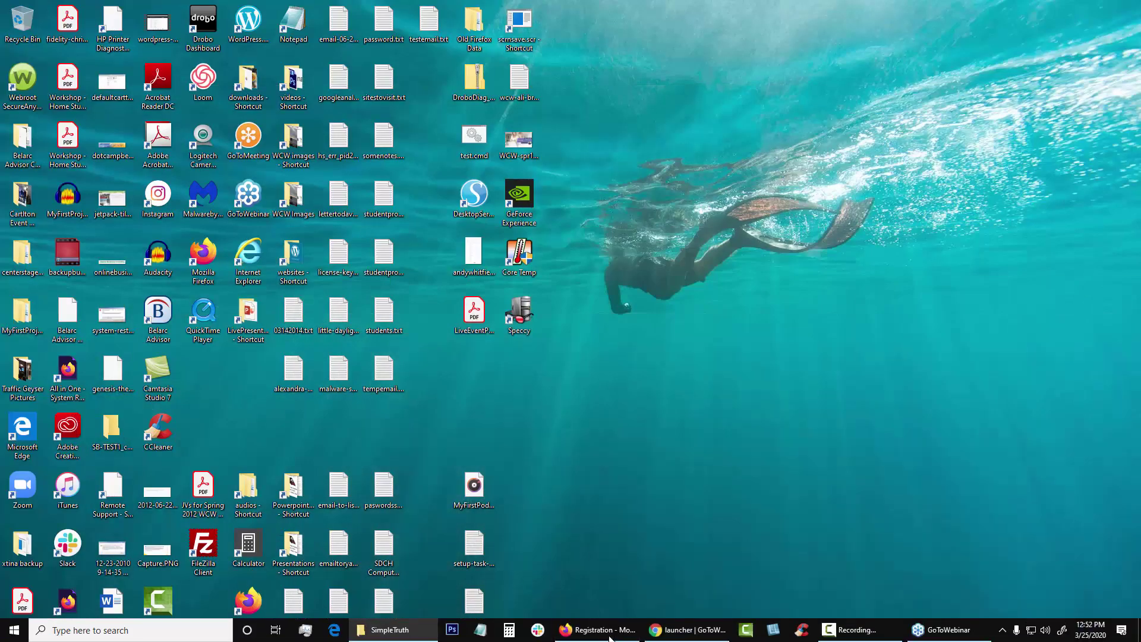
click(604, 631)
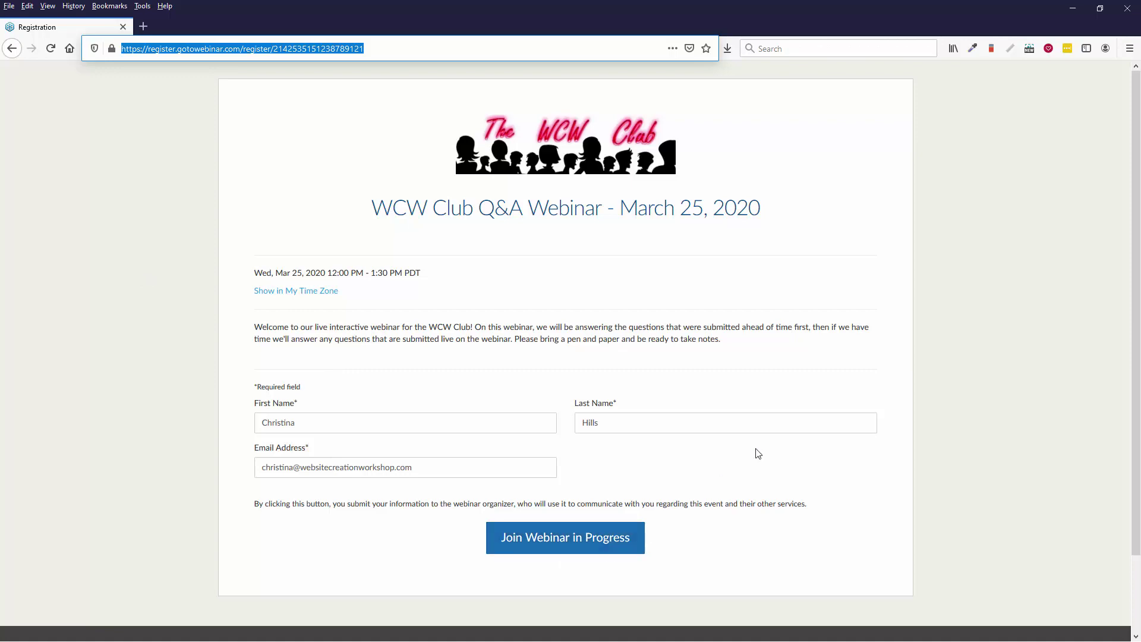
click(1074, 11)
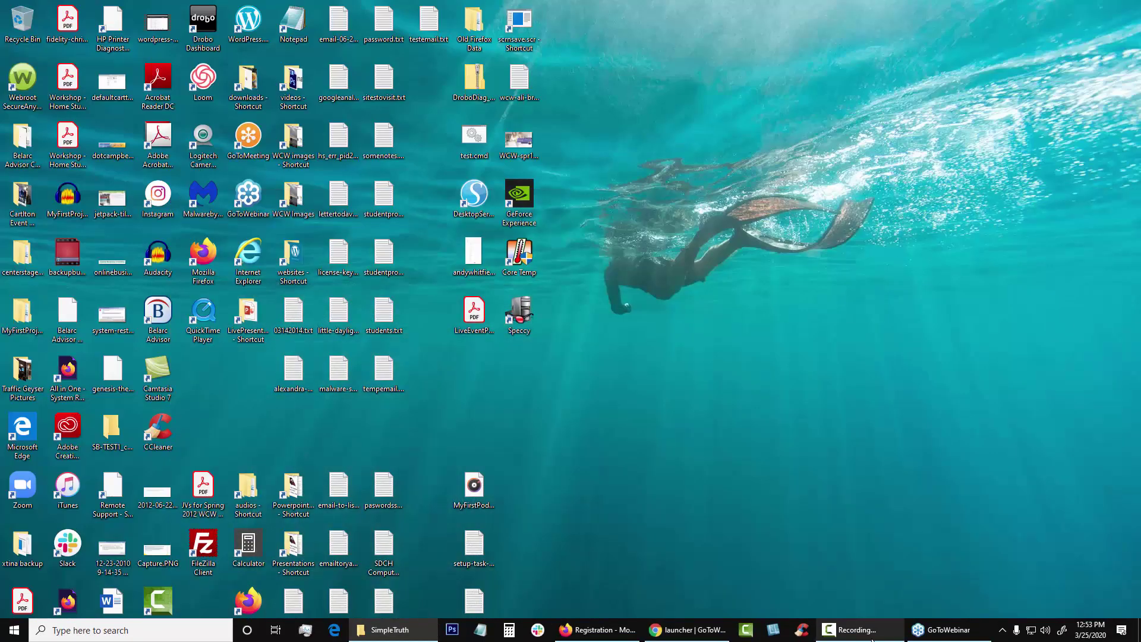
click(941, 629)
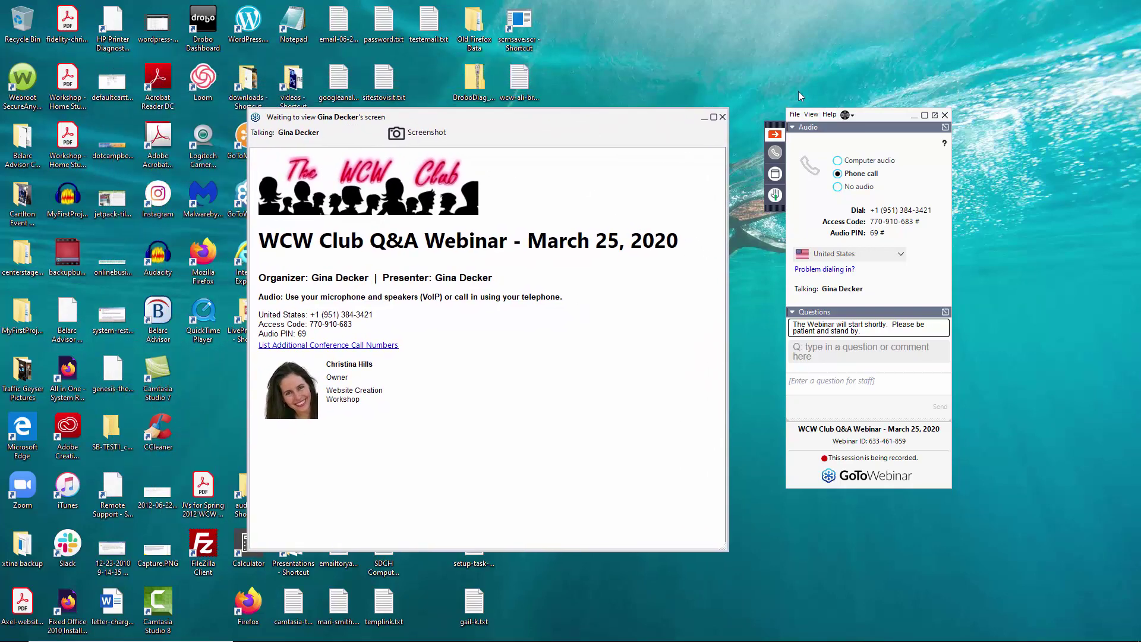
- Try Computer audio, then return to Phone call with United States as the dial-in country
drag(868, 114, 872, 91)
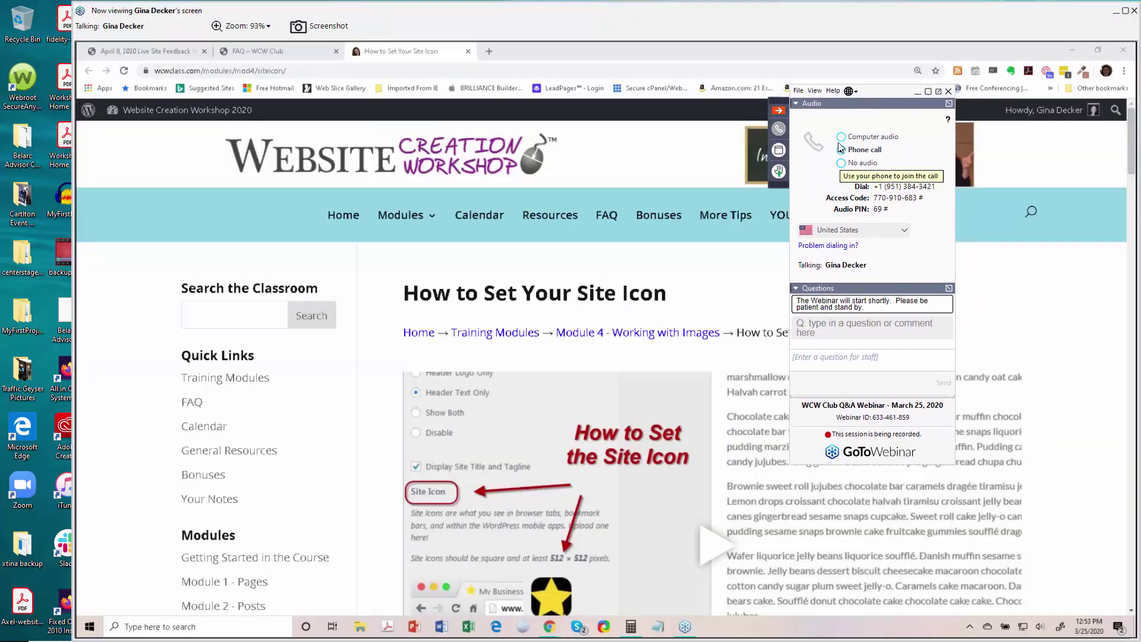
click(841, 138)
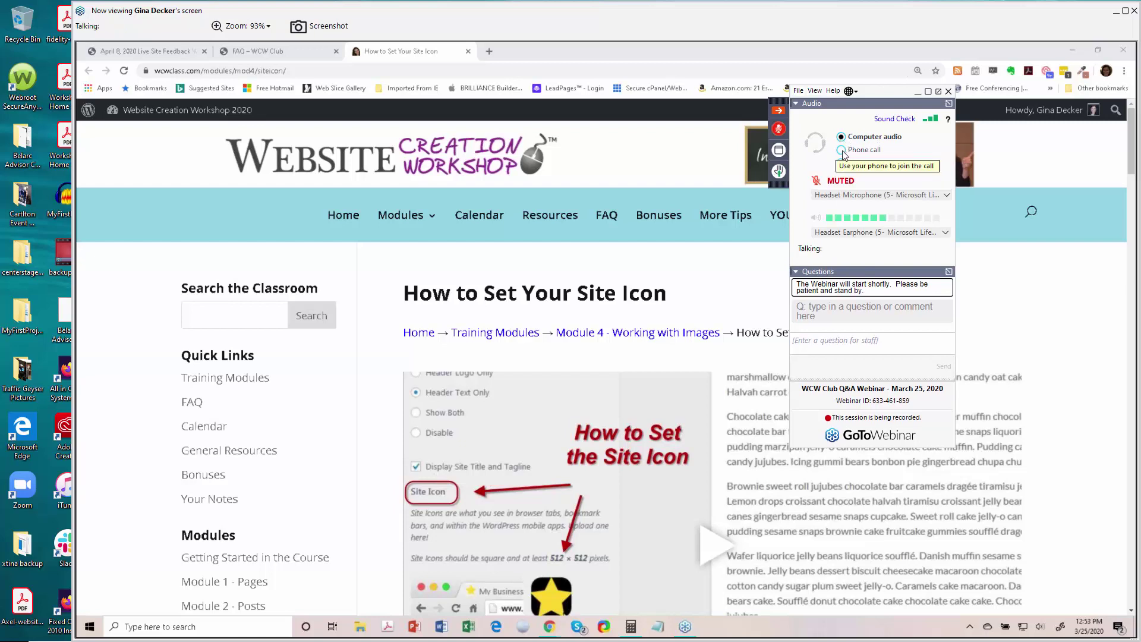
click(841, 151)
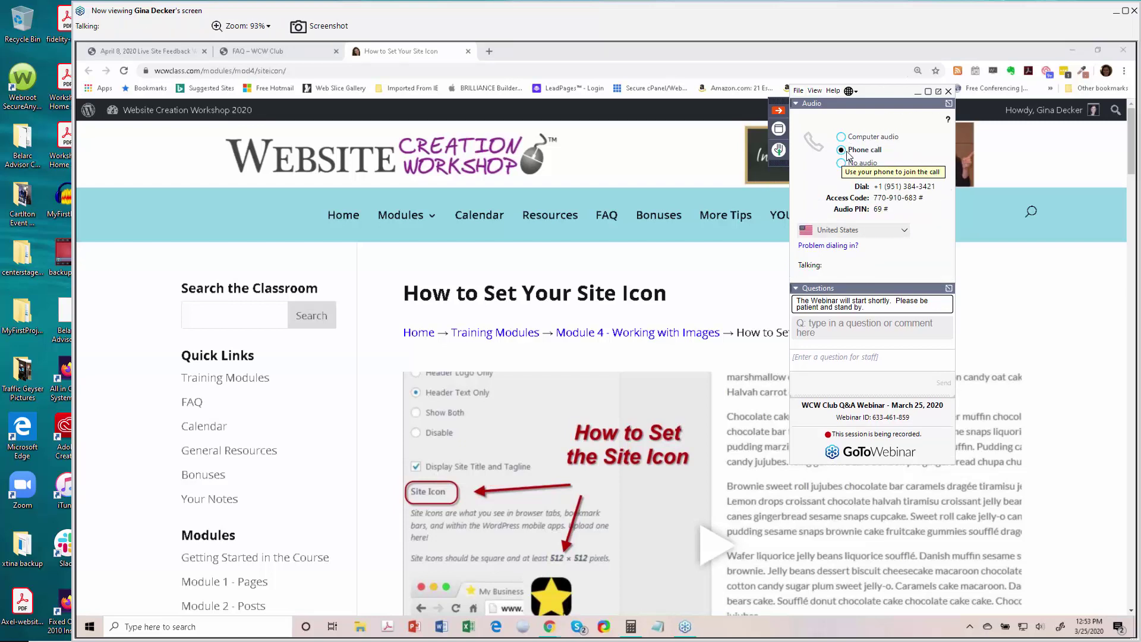
click(903, 232)
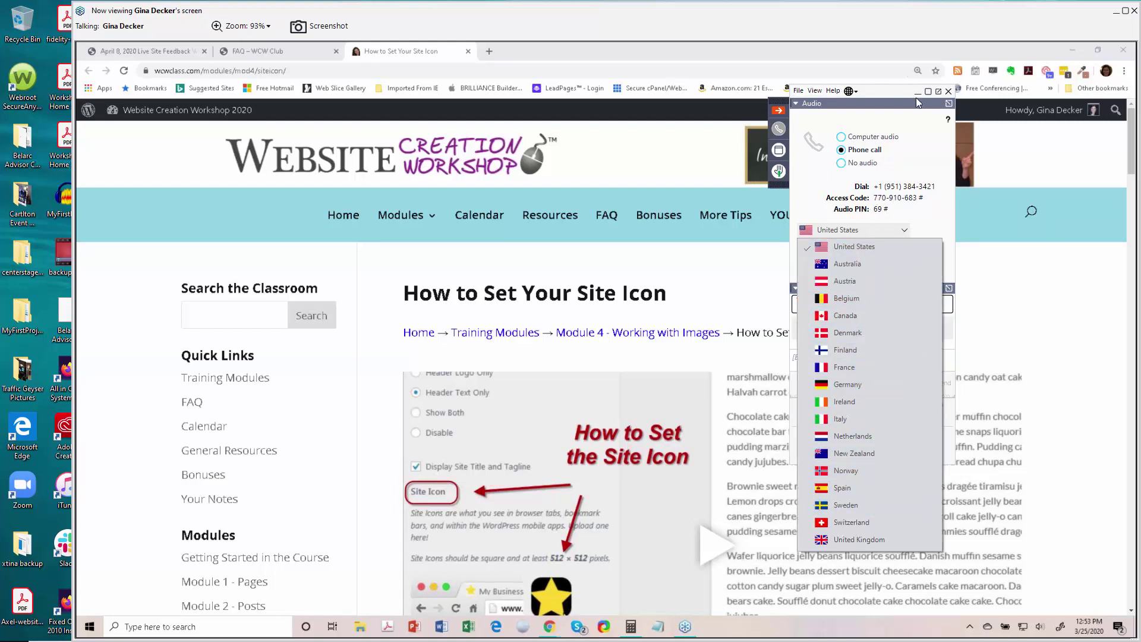
click(890, 58)
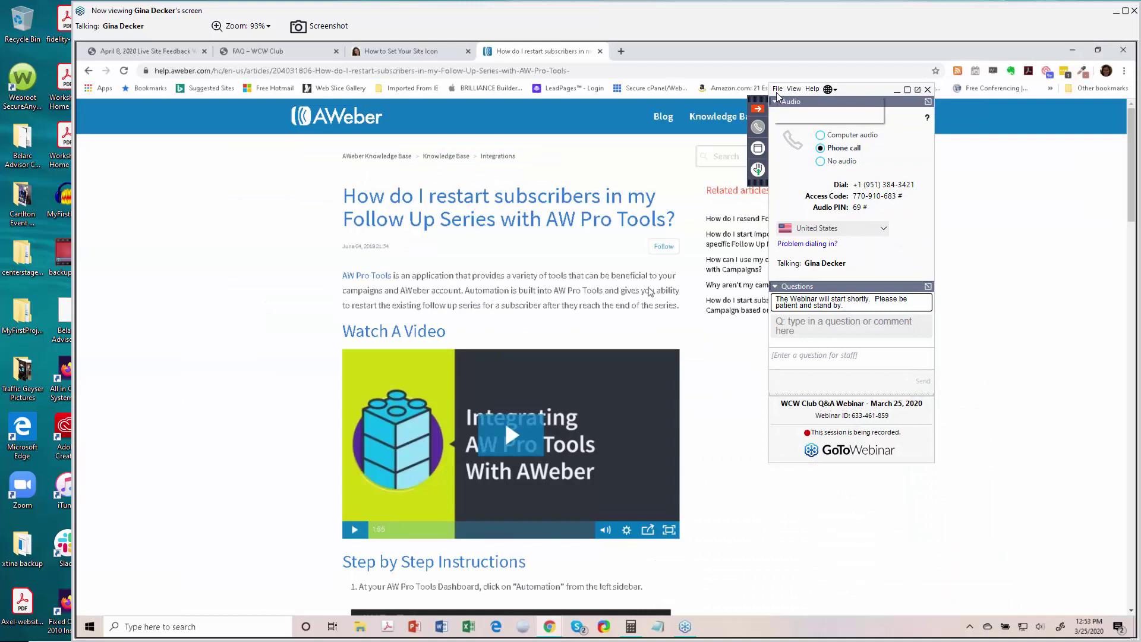
click(776, 89)
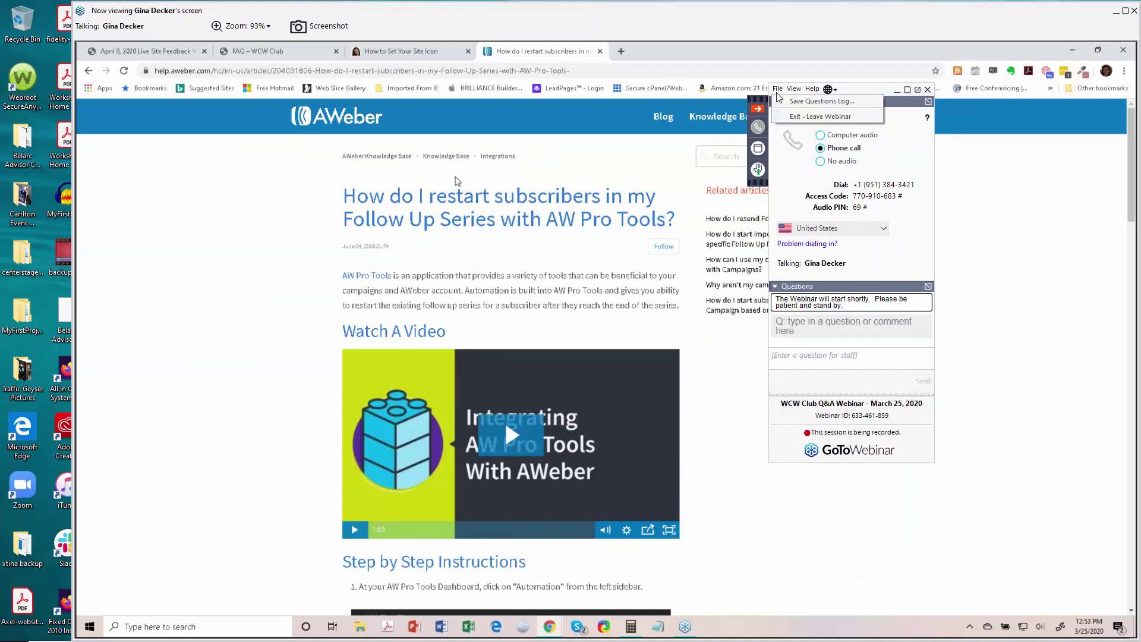
- Choose Leave Webinar from the File menu and confirm with Yes
click(795, 118)
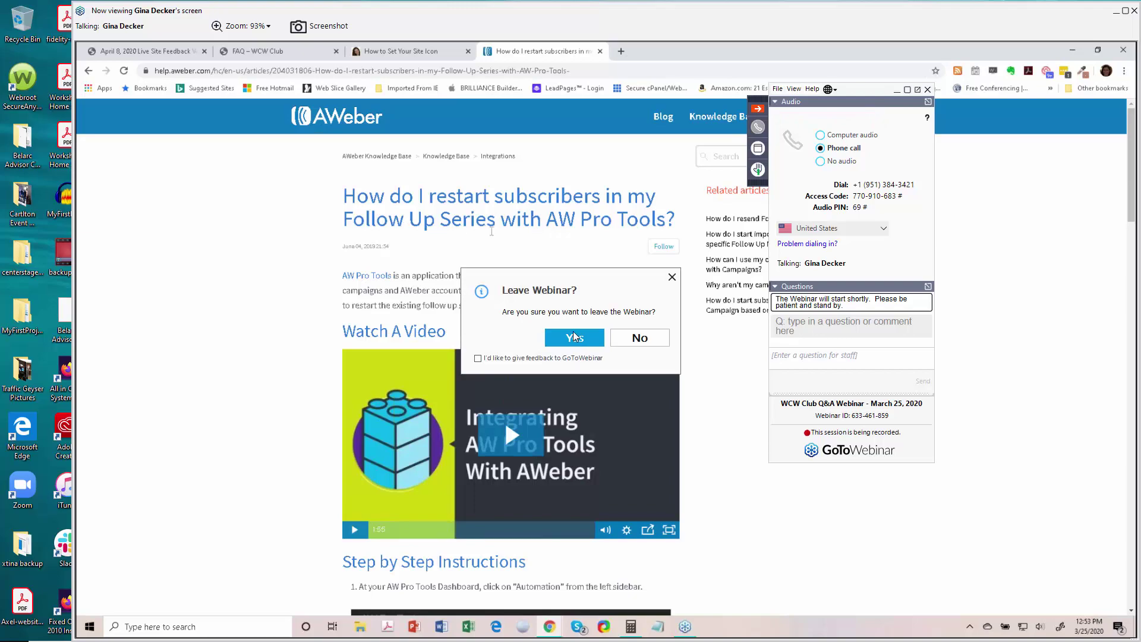
click(574, 336)
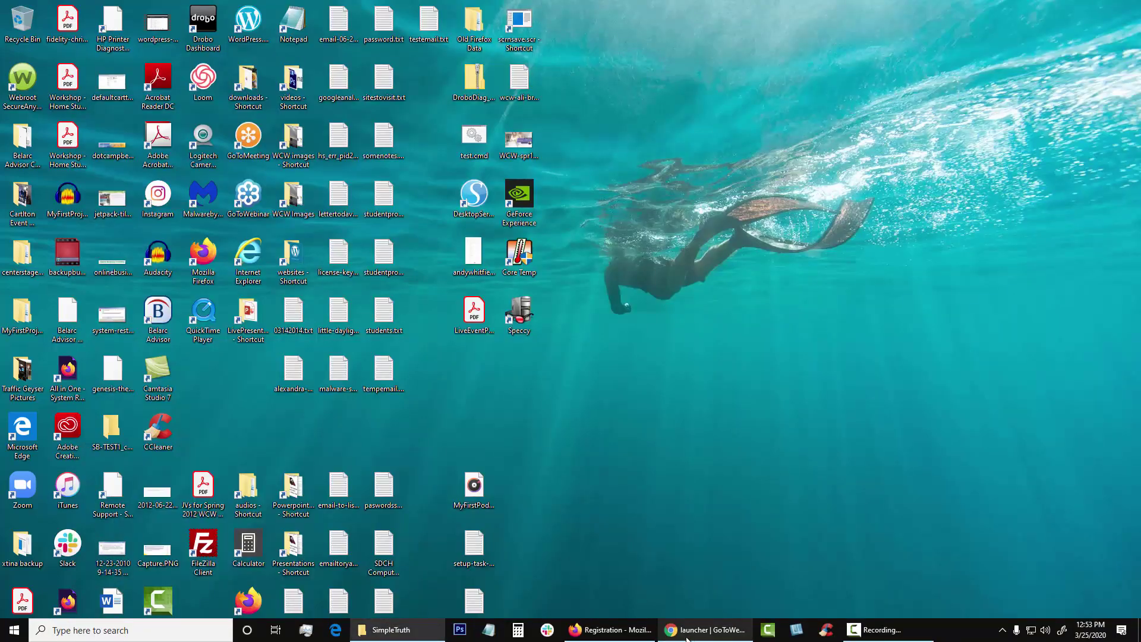